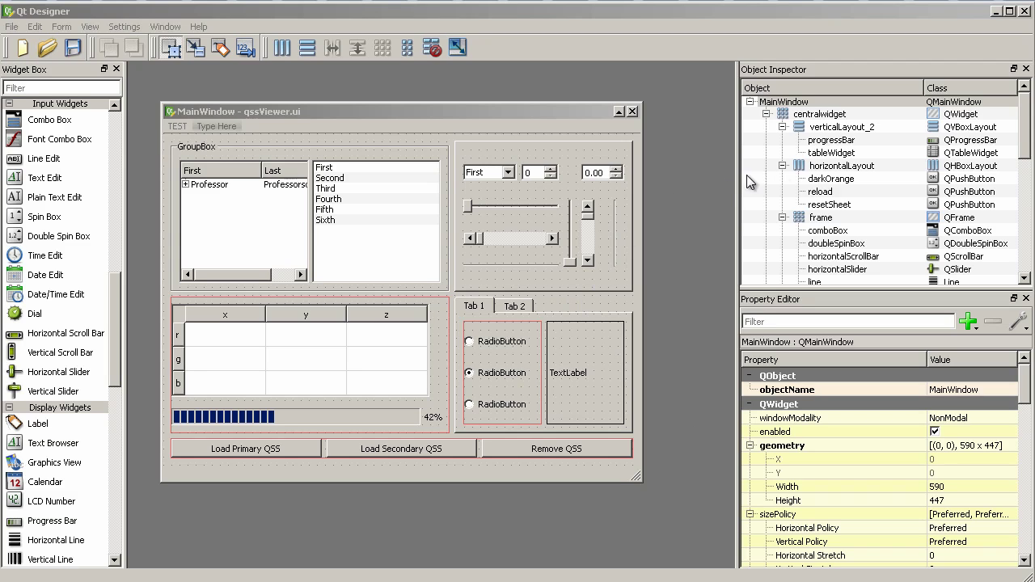
- Open MainWindow's Change styleSheet editor and reposition its window
right_click(811, 106)
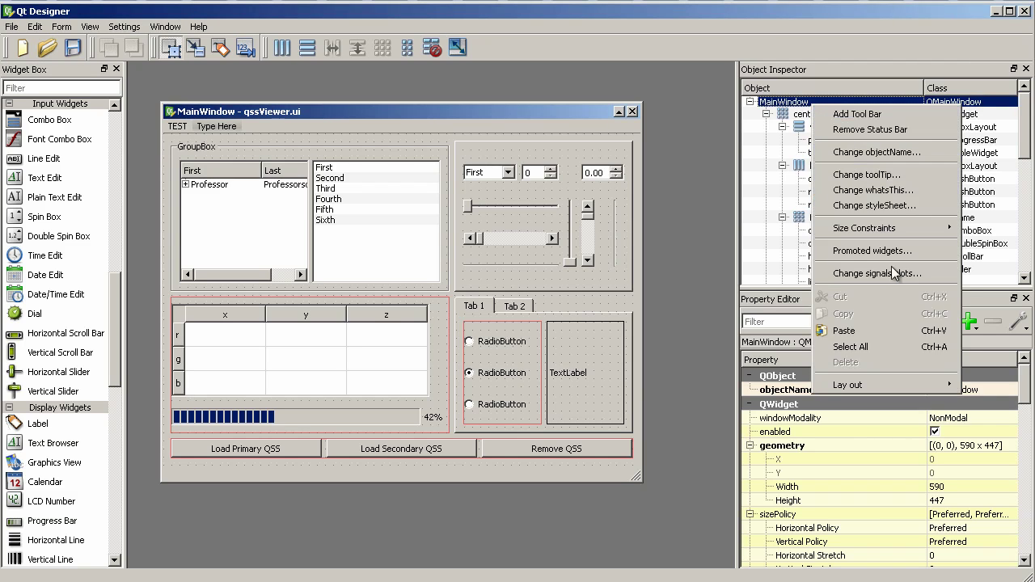
click(873, 205)
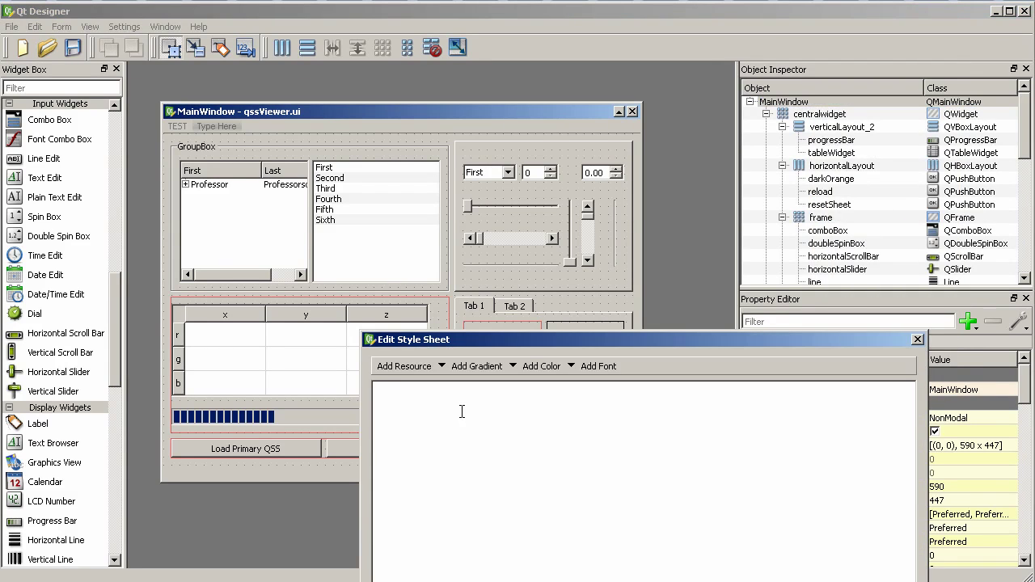
drag(517, 275, 518, 340)
drag(520, 230, 517, 221)
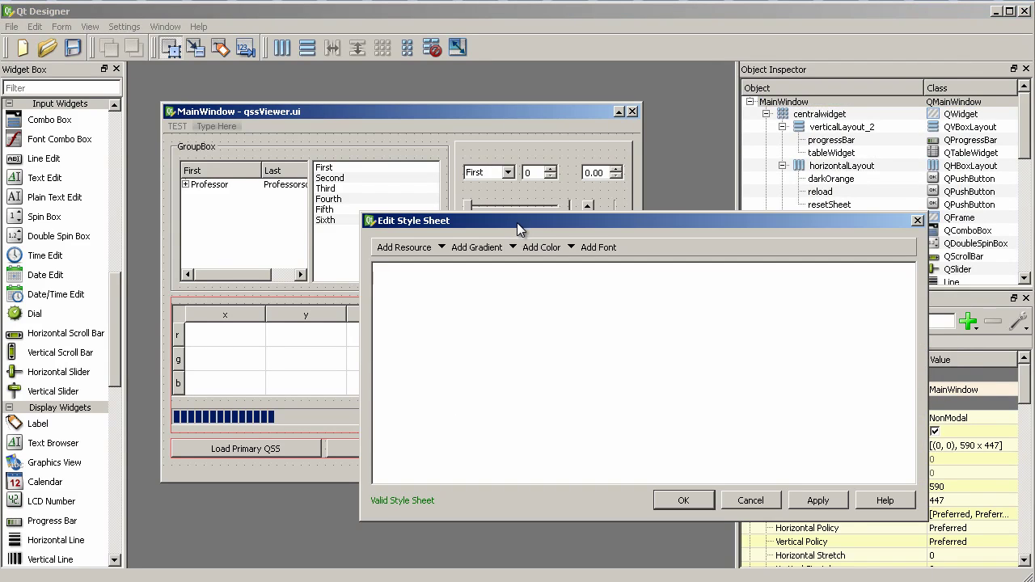
- Insert the Czech preset gradient into the style sheet, then select all and delete it
click(478, 247)
drag(645, 259, 646, 214)
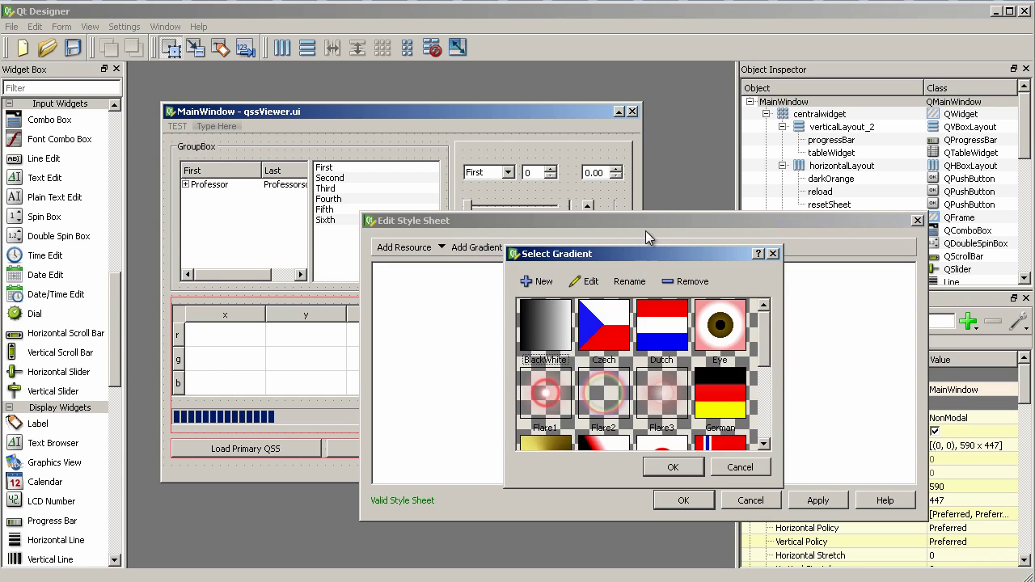
mouse_move(766, 288)
mouse_down()
mouse_move(765, 321)
mouse_move(776, 271)
mouse_up()
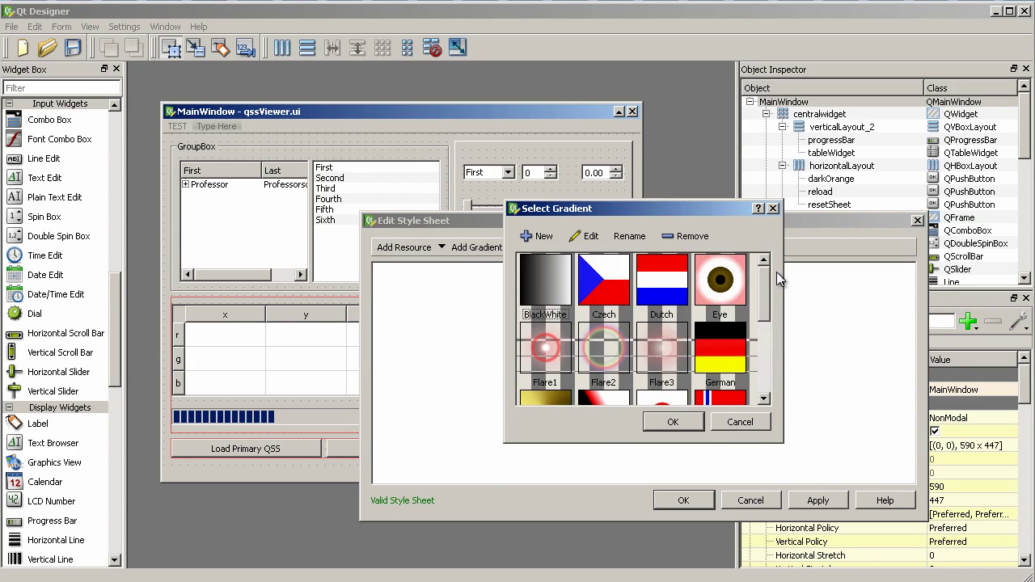
click(604, 283)
click(678, 423)
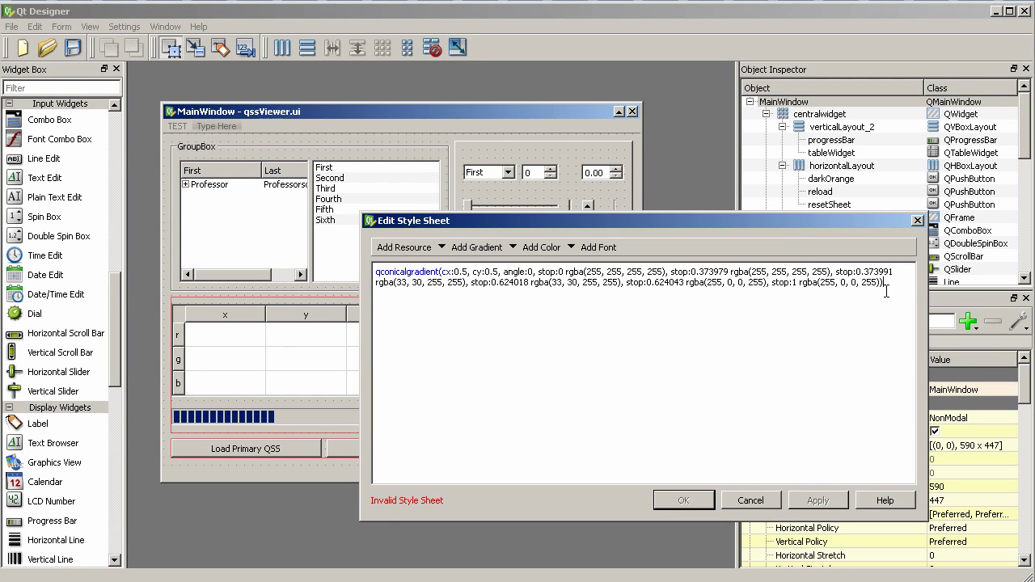
key(ctrl+a)
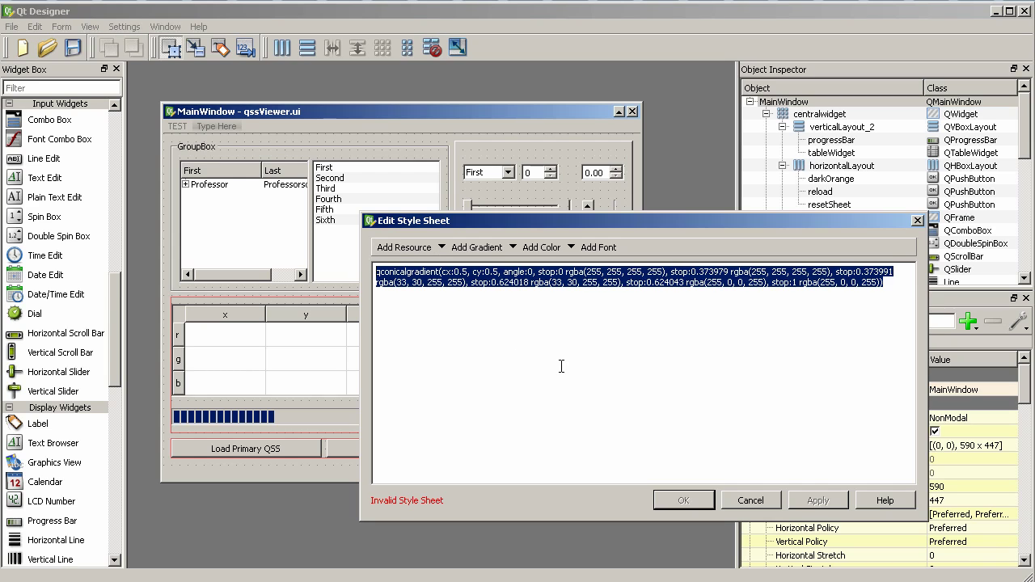
key(Delete)
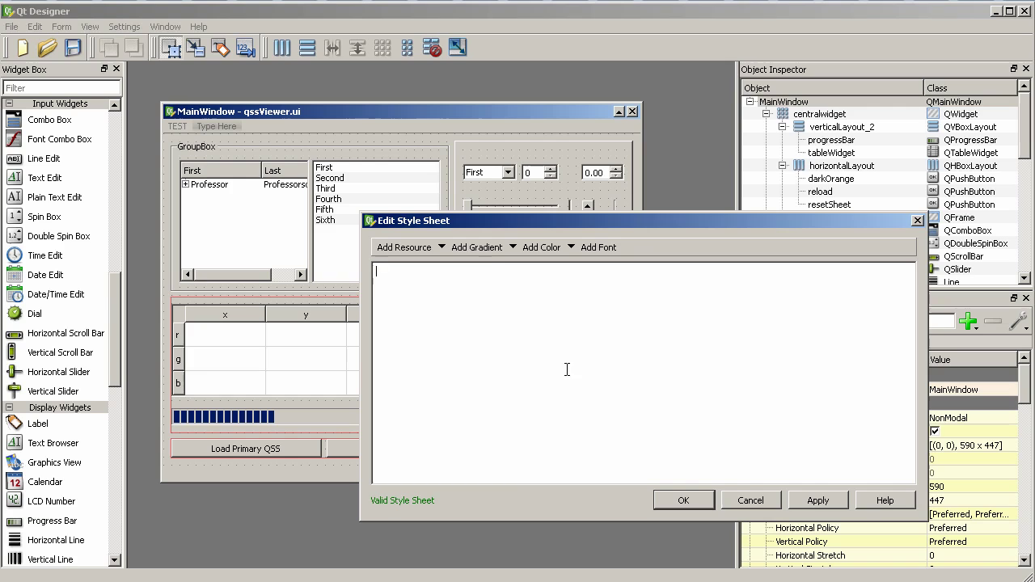
- Start a new custom radial gradient, drag its focal point up-right, and edit stop colours as RGB
click(479, 247)
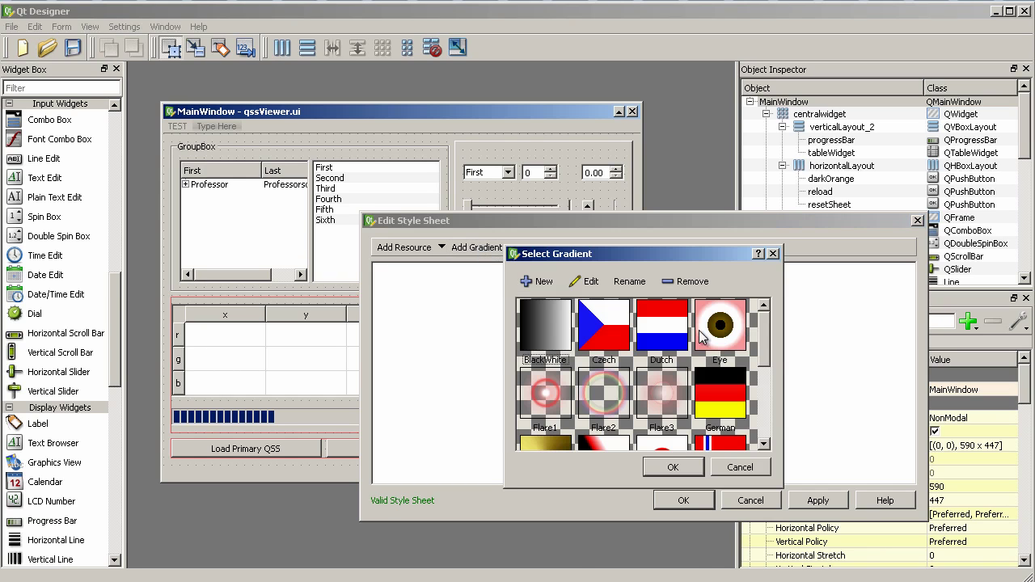
click(542, 291)
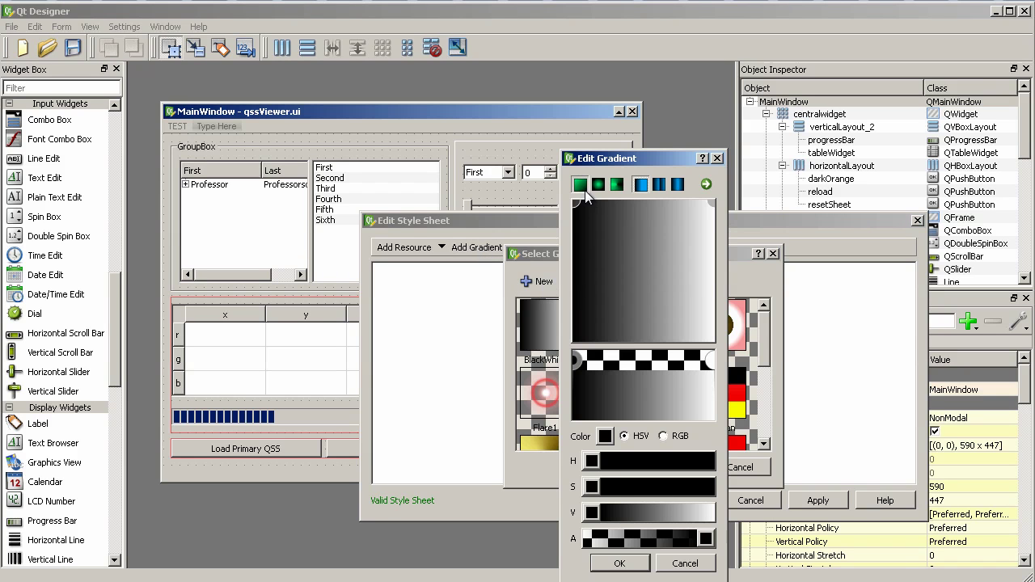
click(599, 184)
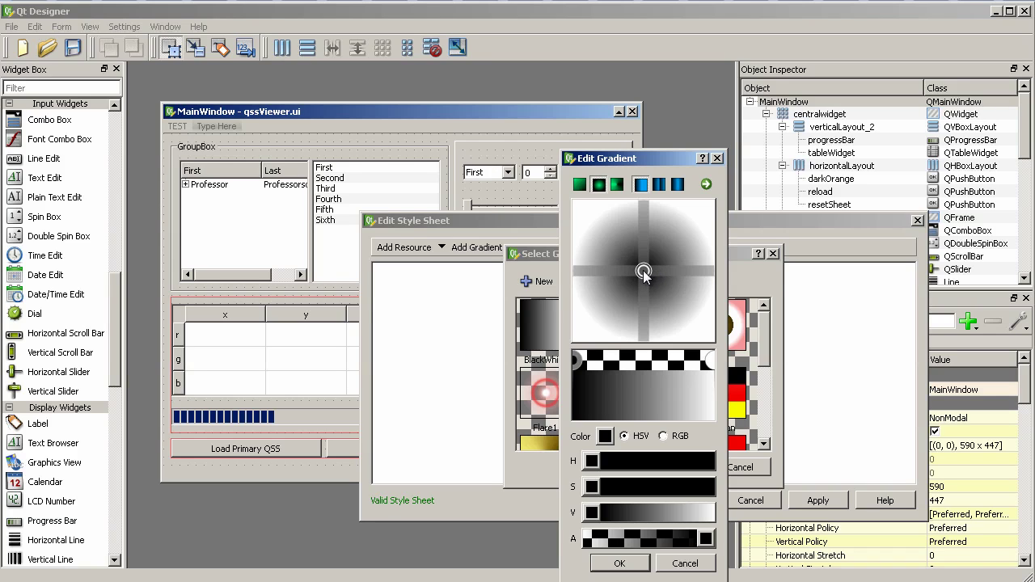
mouse_move(644, 273)
mouse_down()
mouse_move(674, 239)
mouse_move(643, 284)
mouse_up()
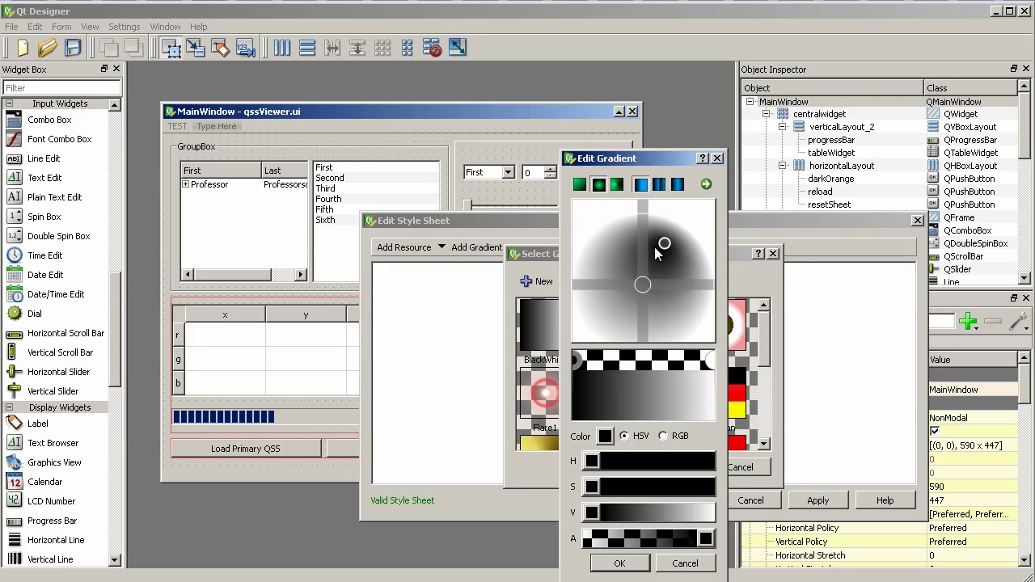
drag(666, 246, 677, 240)
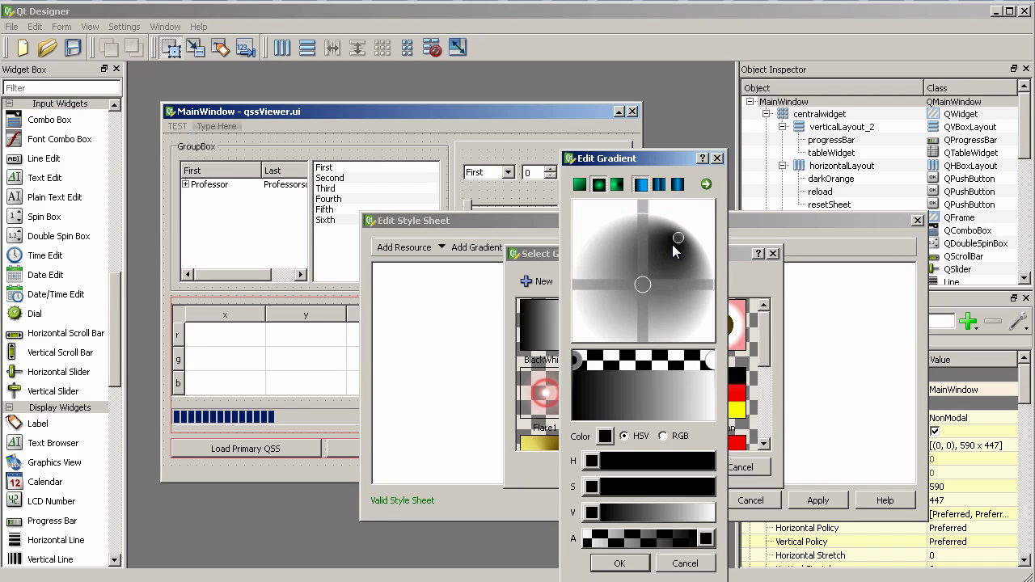
click(667, 436)
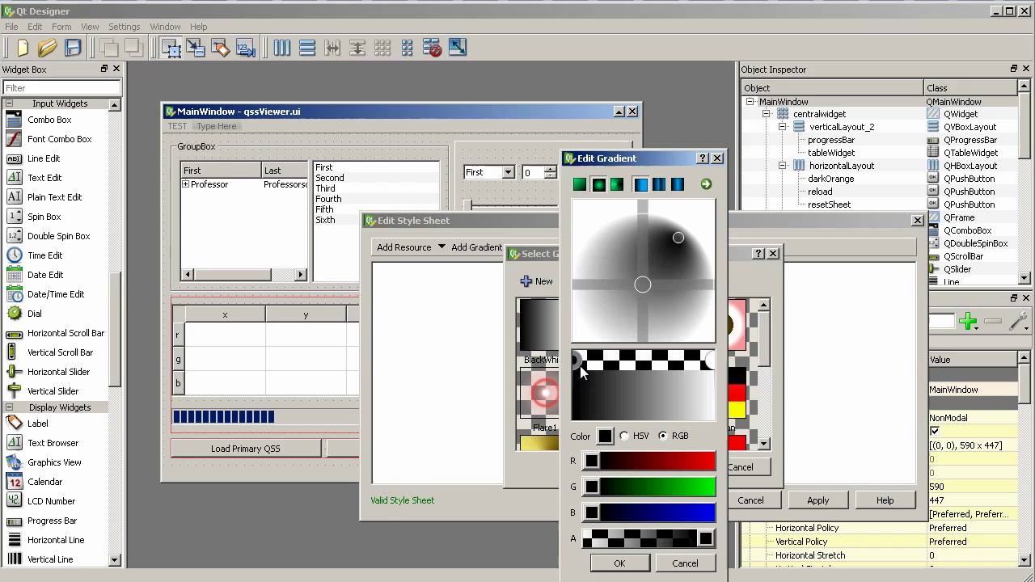
- Set the gradient's Central X and Central Y to 0.500 in the numeric settings
click(706, 184)
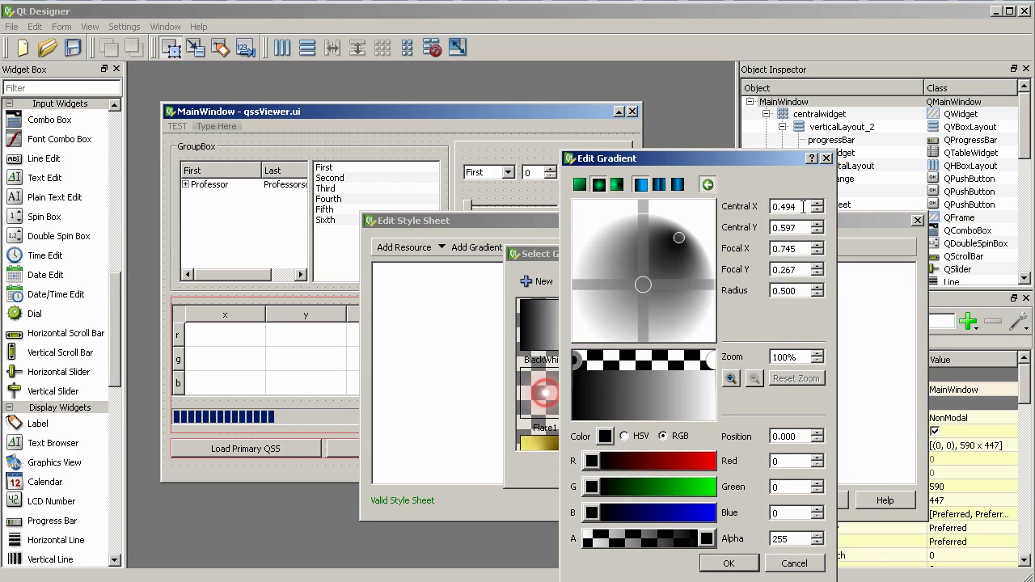
double_click(804, 209)
text(500)
key(Tab)
text(.5)
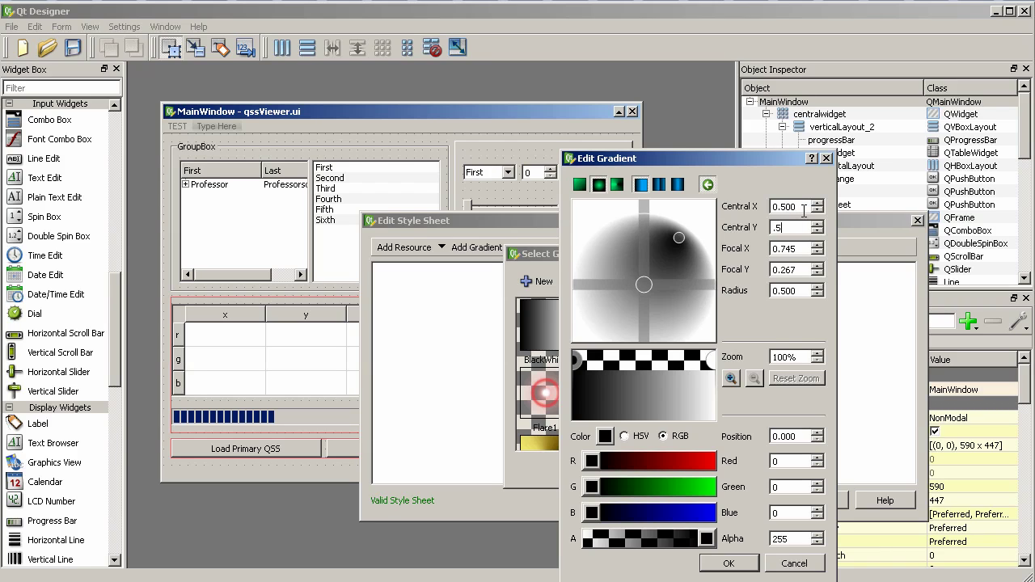
key(Tab)
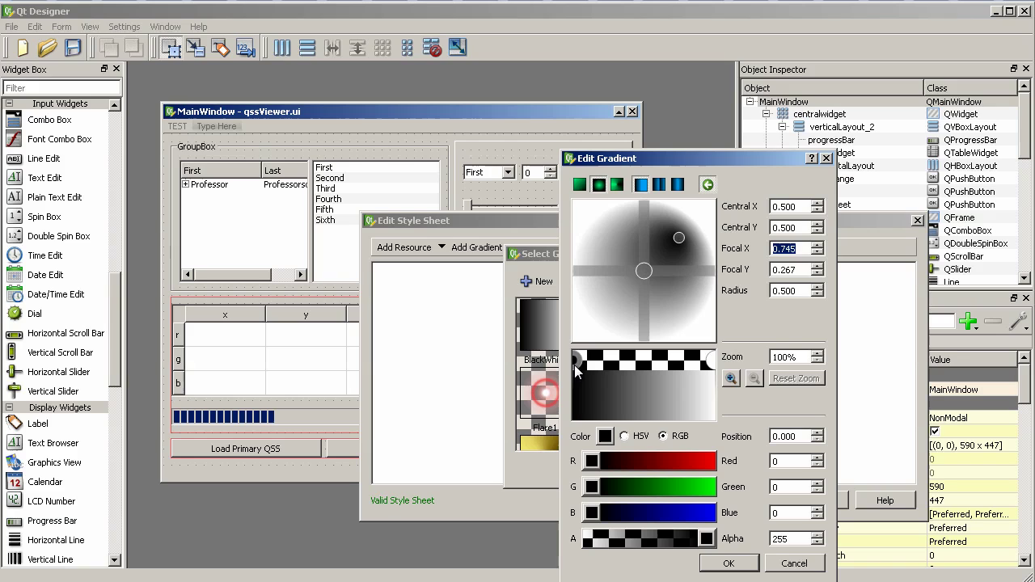
- Move the white stop to the gradient start and add a new pure red stop
drag(577, 365, 592, 367)
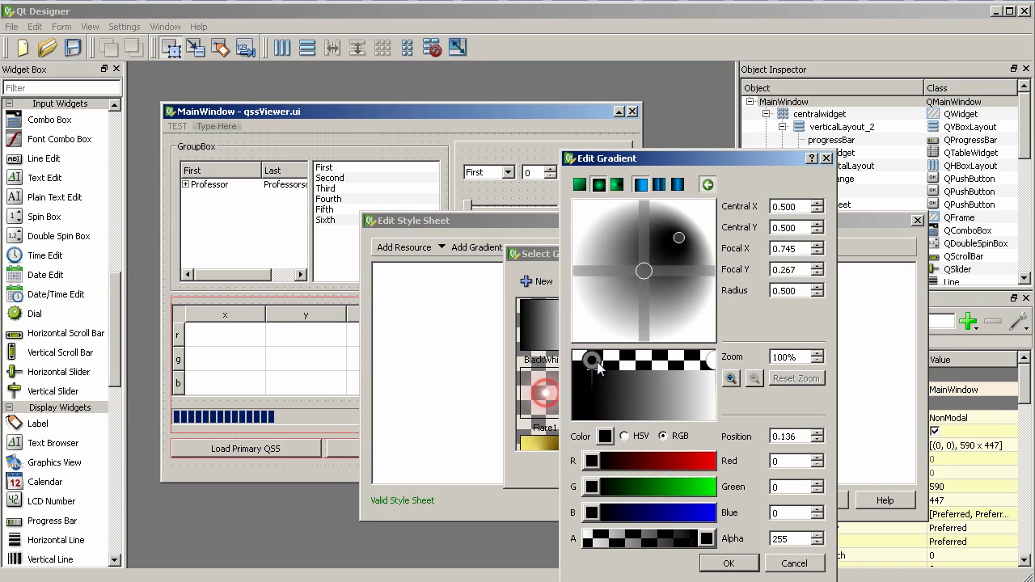
mouse_move(711, 361)
mouse_down()
mouse_move(596, 364)
mouse_move(728, 366)
mouse_up()
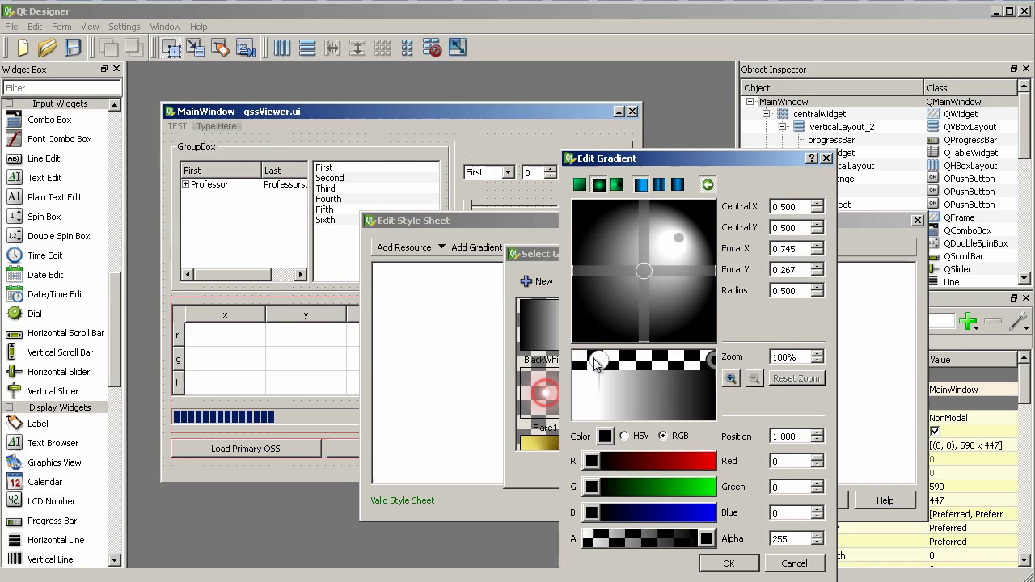
drag(599, 361, 557, 367)
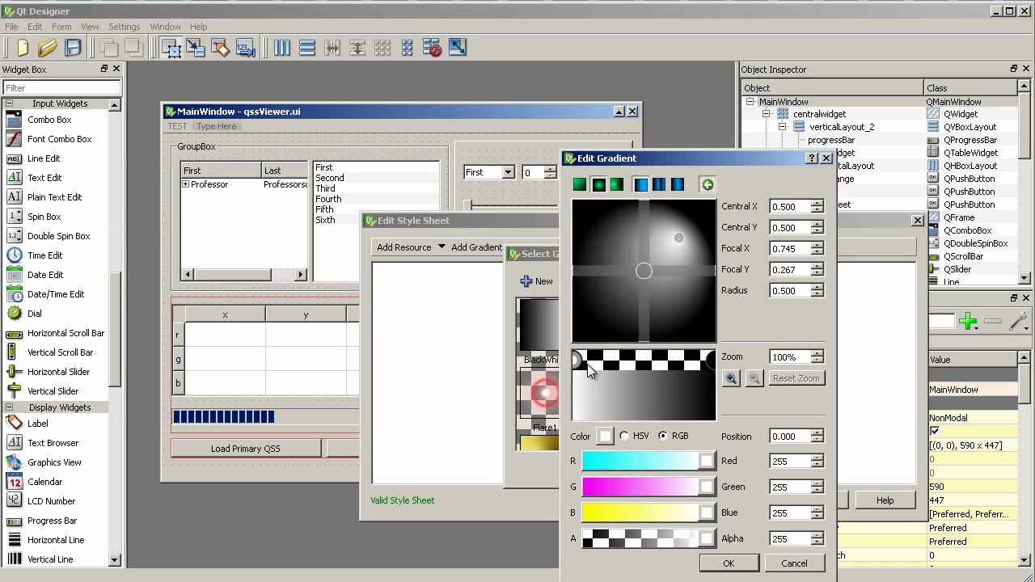
double_click(596, 363)
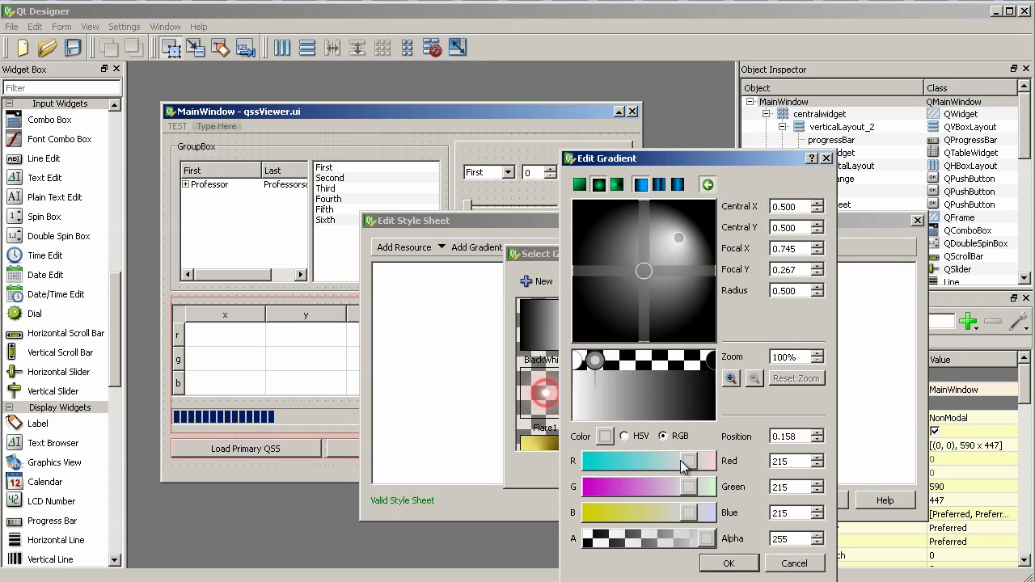
drag(688, 487, 507, 488)
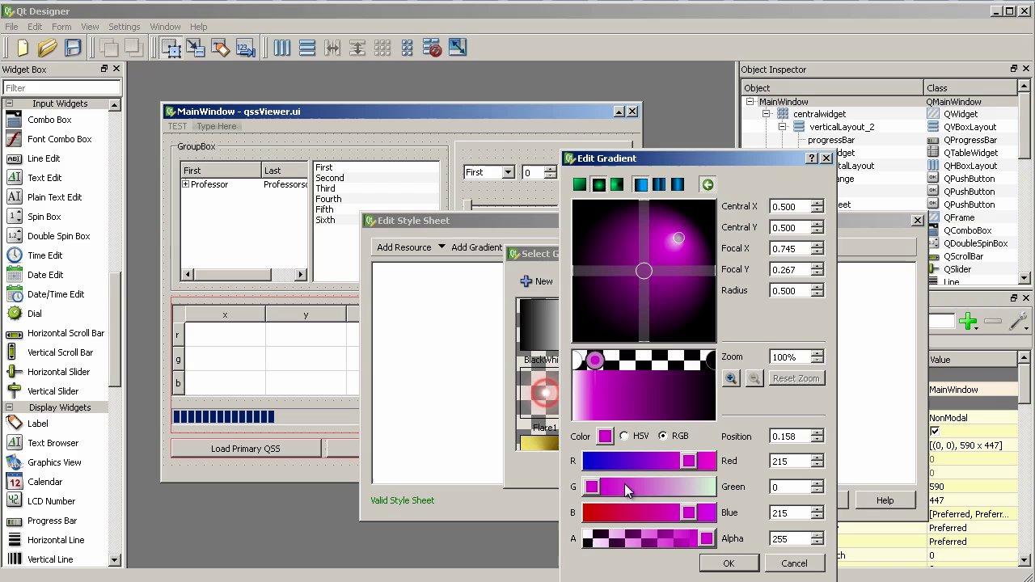
drag(688, 513, 553, 511)
drag(688, 461, 756, 460)
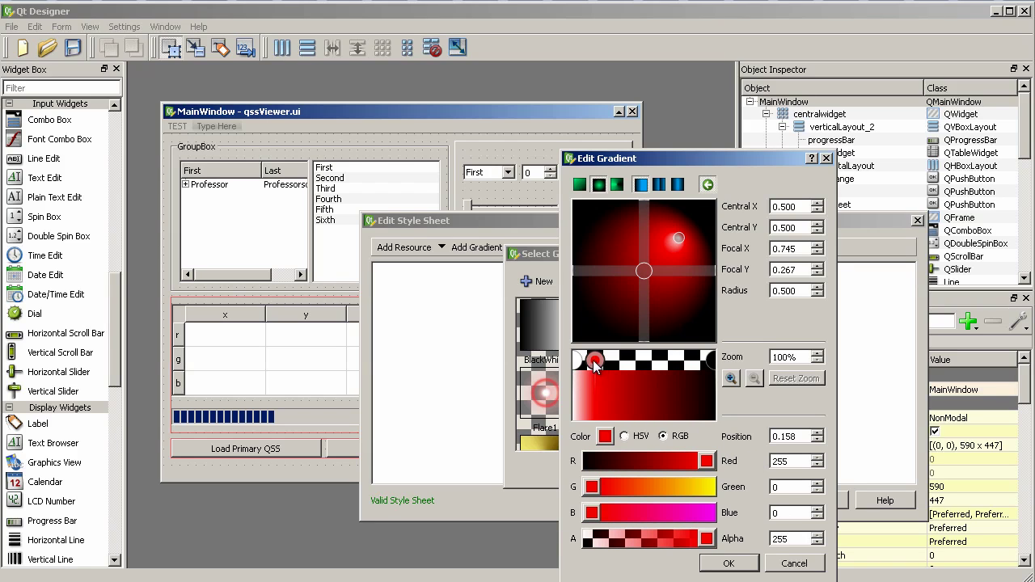
- Place the red stop at 0.226 and the focal point at 0.716, 0.205
drag(594, 360, 614, 362)
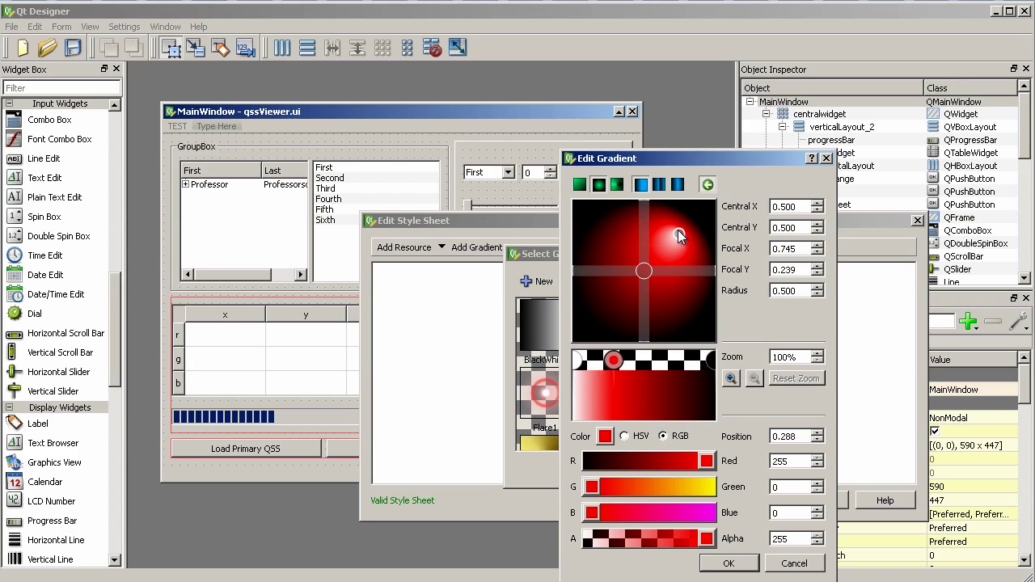
drag(679, 234, 676, 227)
drag(612, 362, 586, 363)
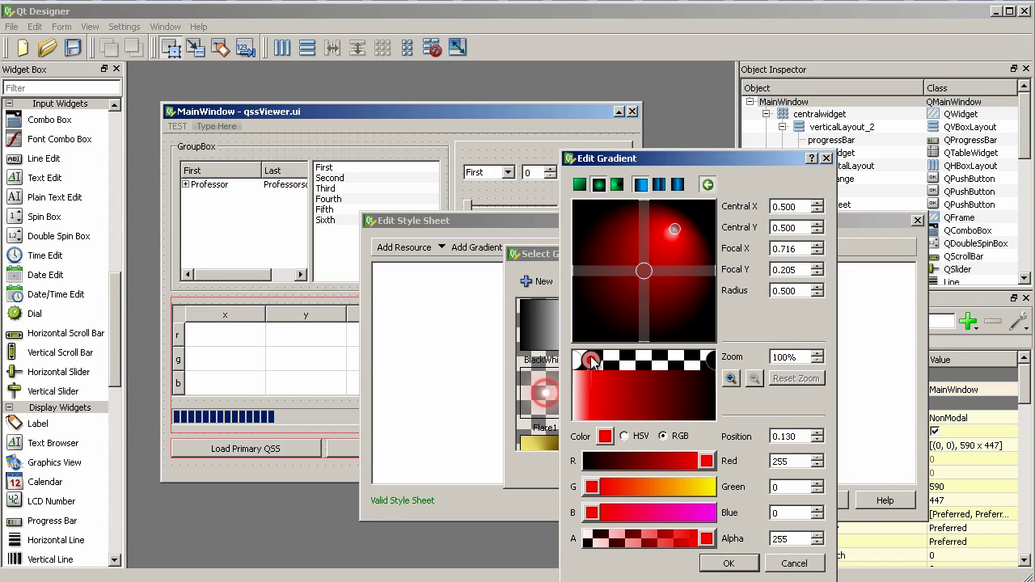
drag(587, 364, 592, 361)
mouse_move(708, 360)
mouse_down()
mouse_move(625, 361)
mouse_move(712, 360)
mouse_up()
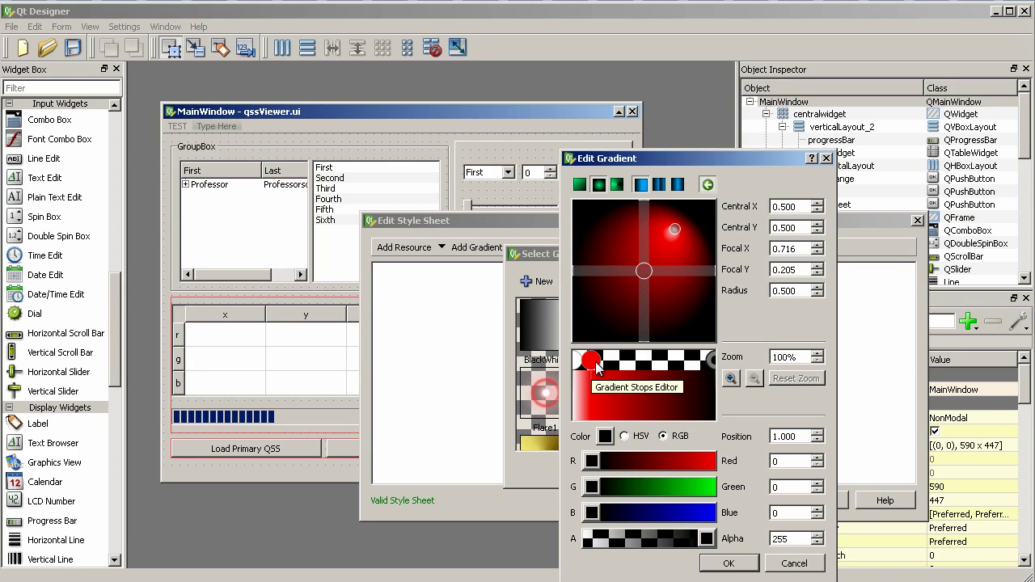
mouse_move(589, 364)
mouse_down()
mouse_move(678, 365)
mouse_move(599, 367)
mouse_move(613, 366)
mouse_up()
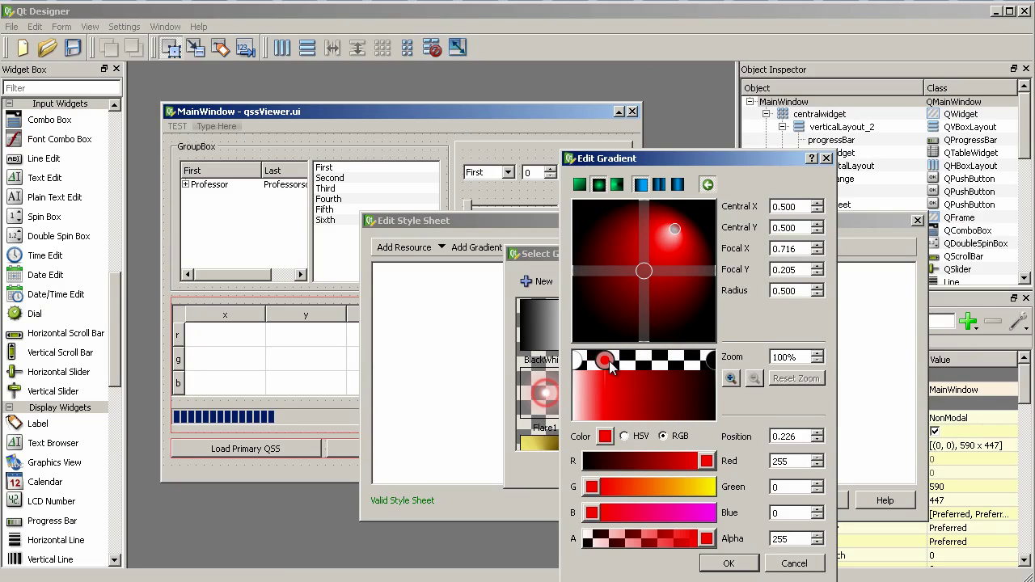
- Save Grad1 and insert its qradialgradient code into the style sheet, then select and deselect a line
click(735, 568)
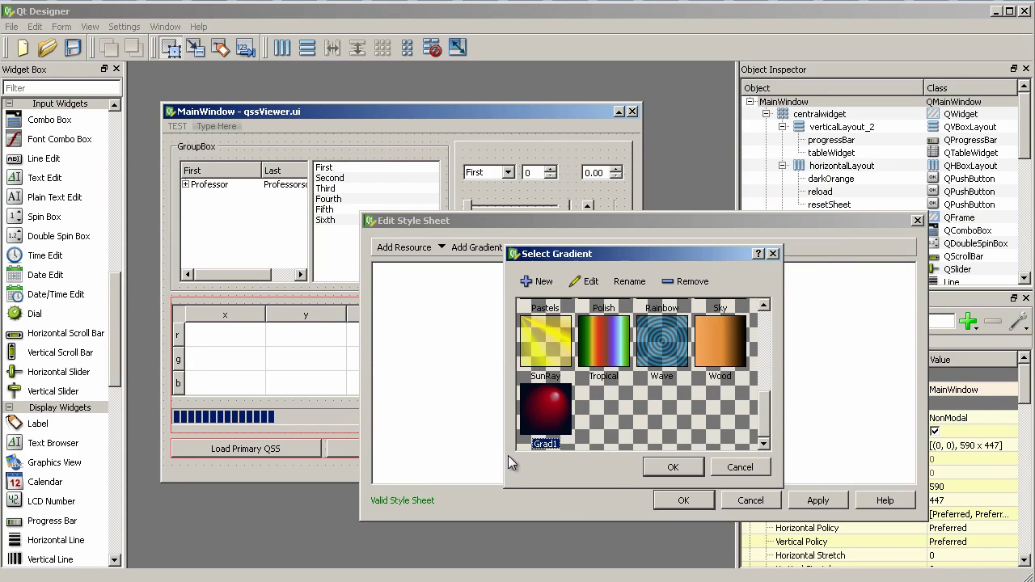
click(671, 467)
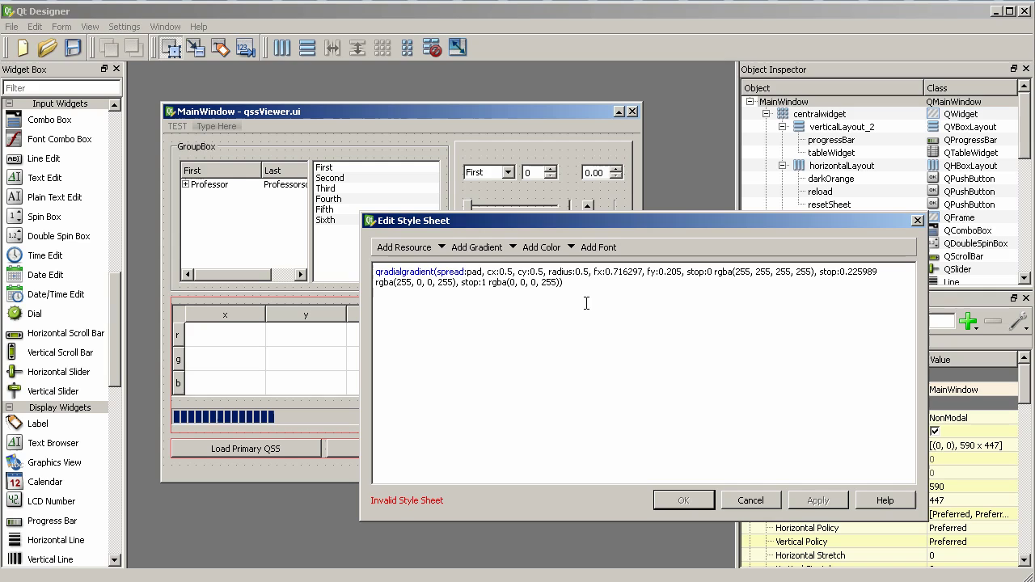
drag(468, 314, 327, 293)
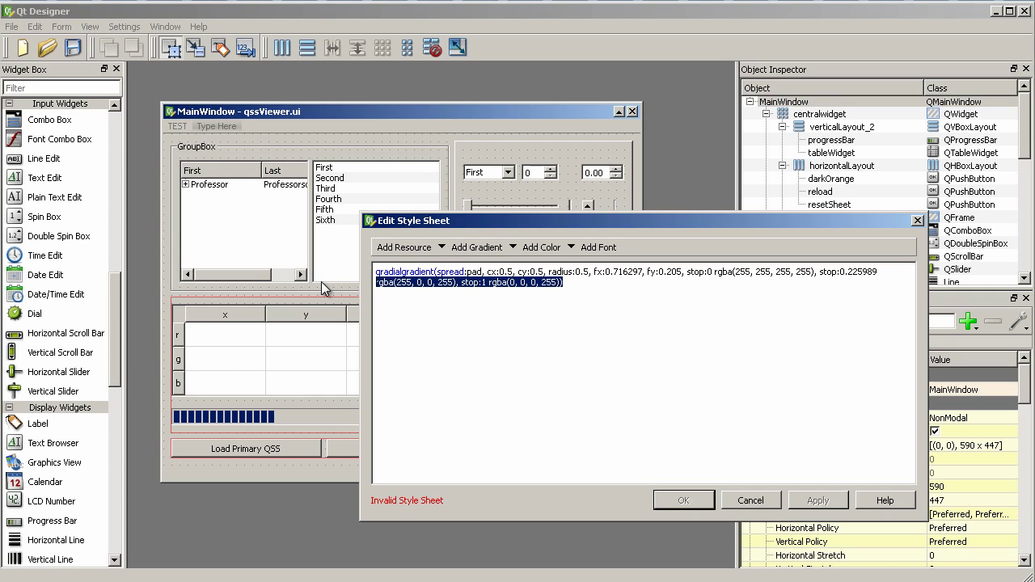
click(783, 414)
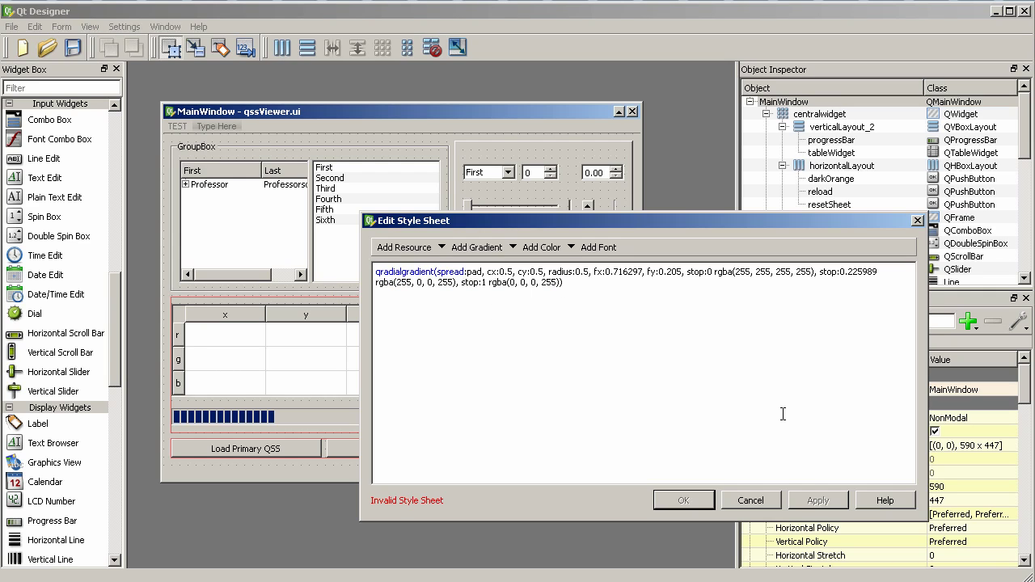